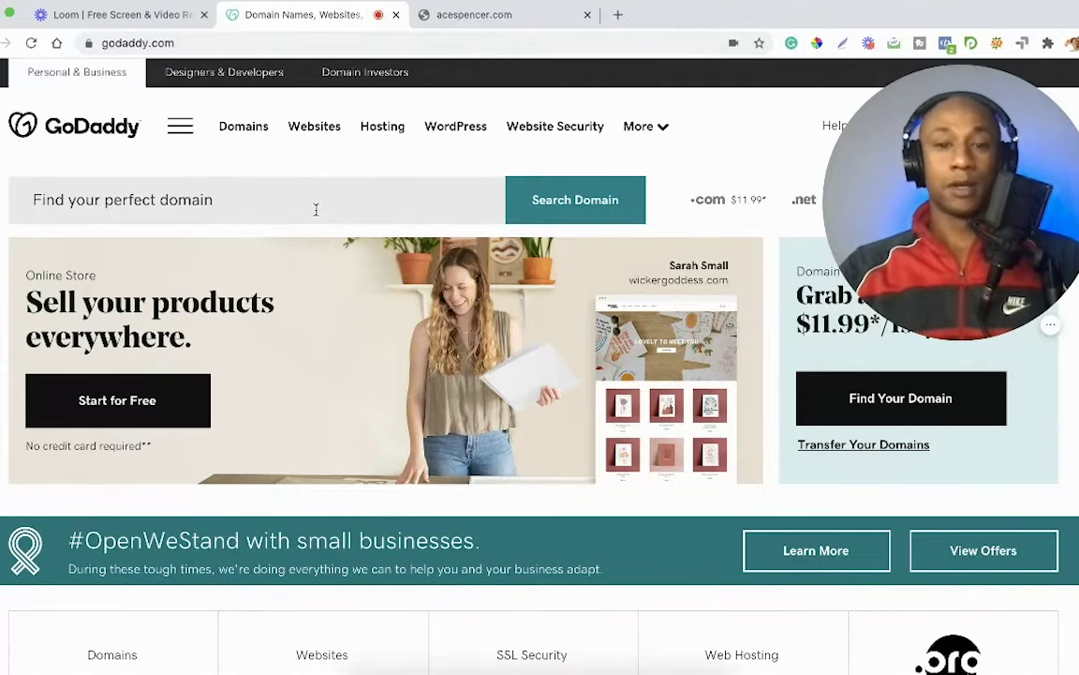
# Step: Check the acespencer.com page in the other browser tab and return to the GoDaddy home page
pyautogui.click(316, 210)
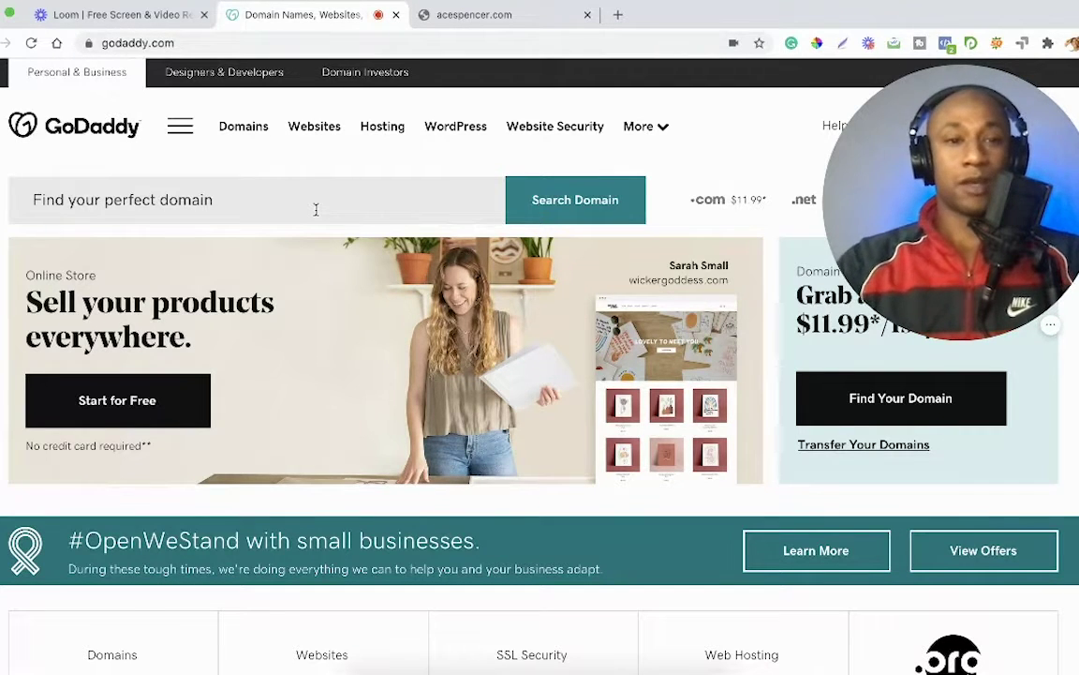
pyautogui.click(510, 17)
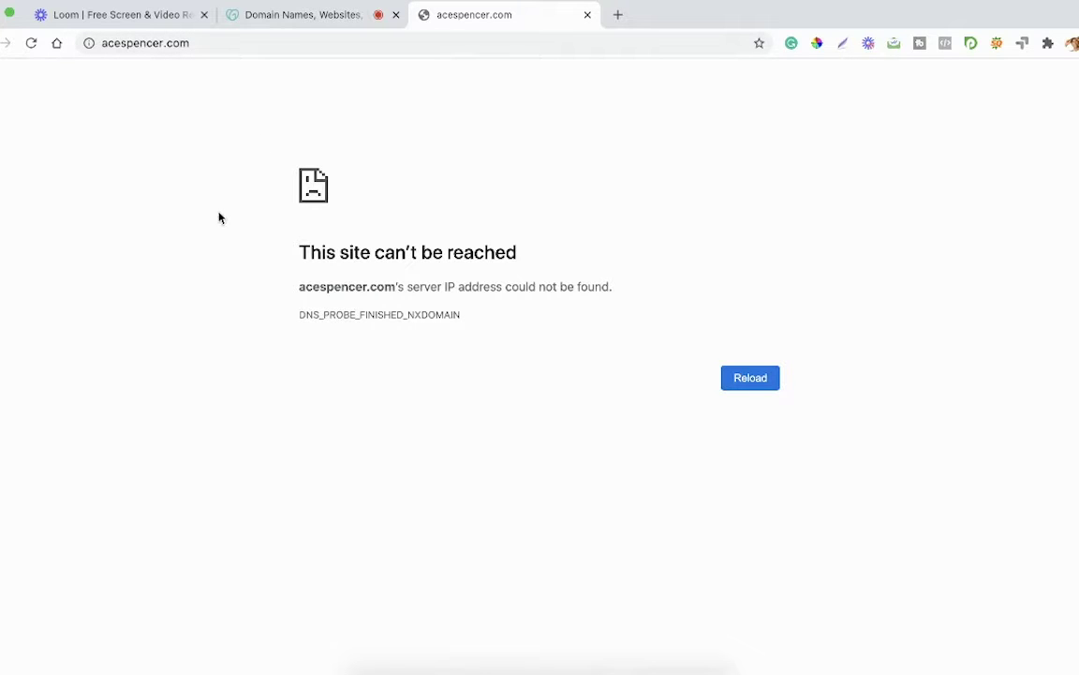
pyautogui.click(292, 16)
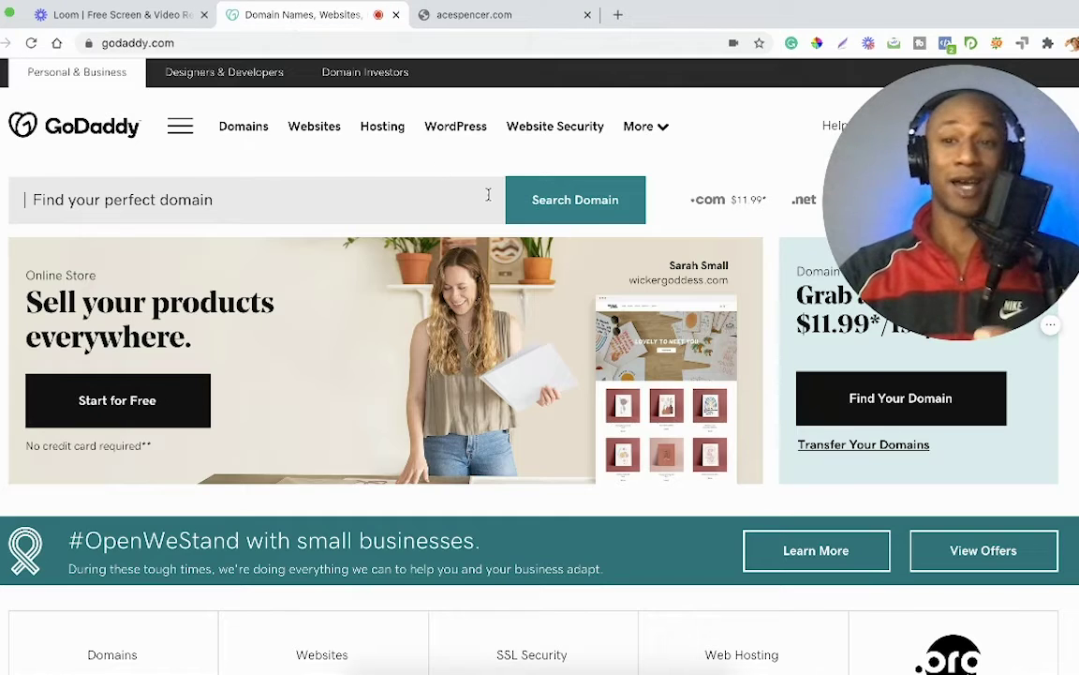
# Step: Search GoDaddy for the domain acespencer.com
pyautogui.press('Return')
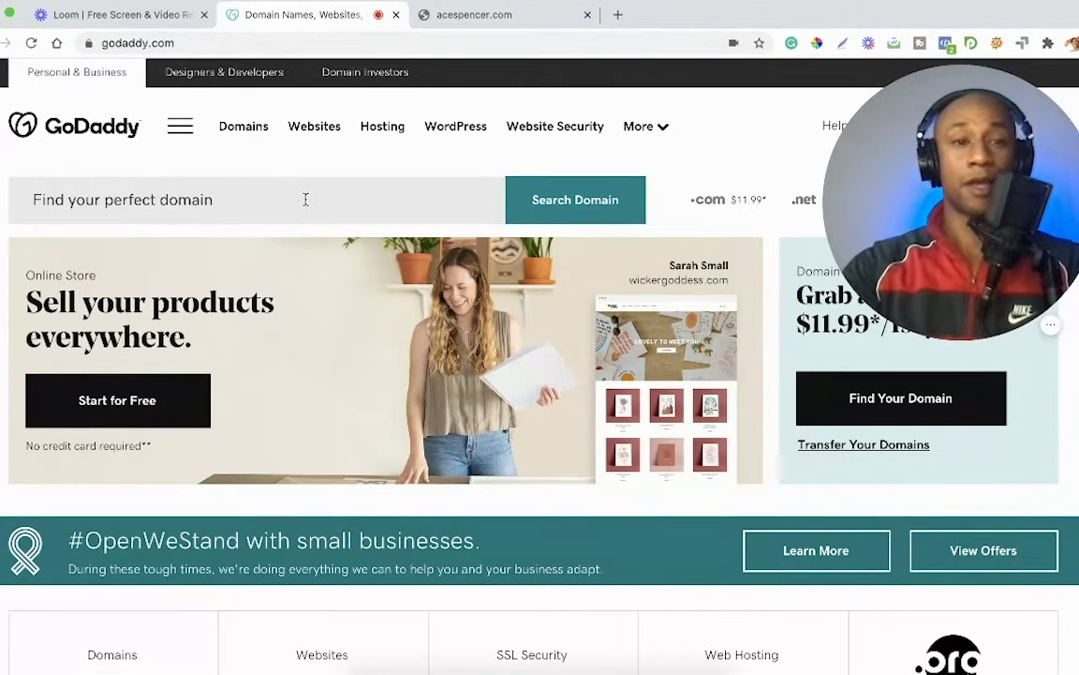
pyautogui.write('ace')
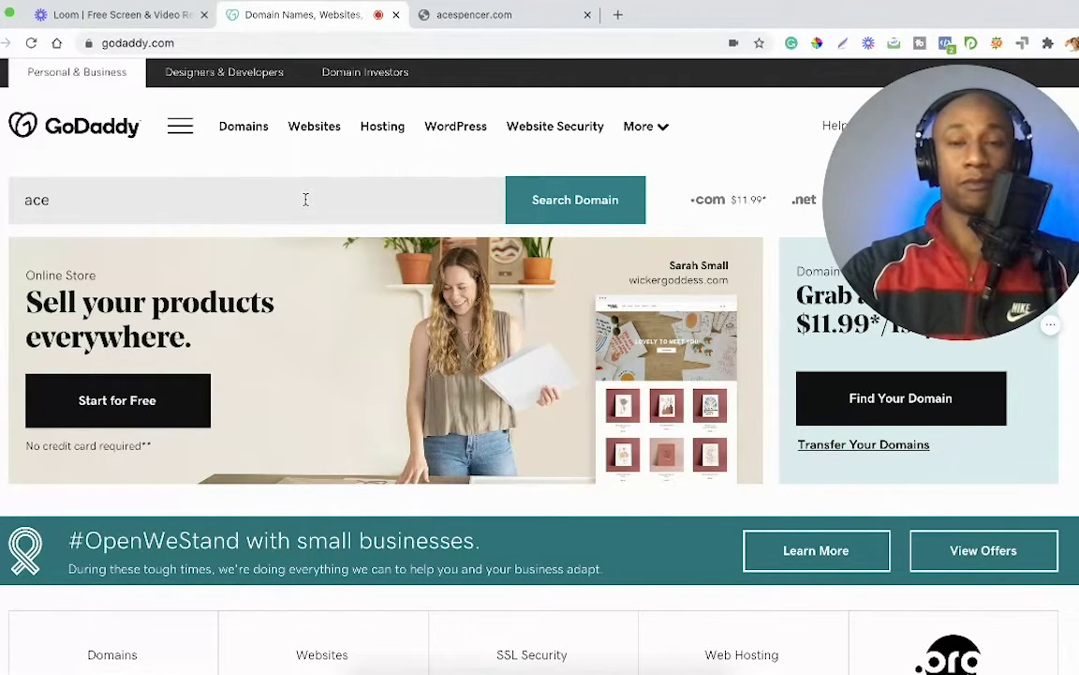
pyautogui.write('speen')
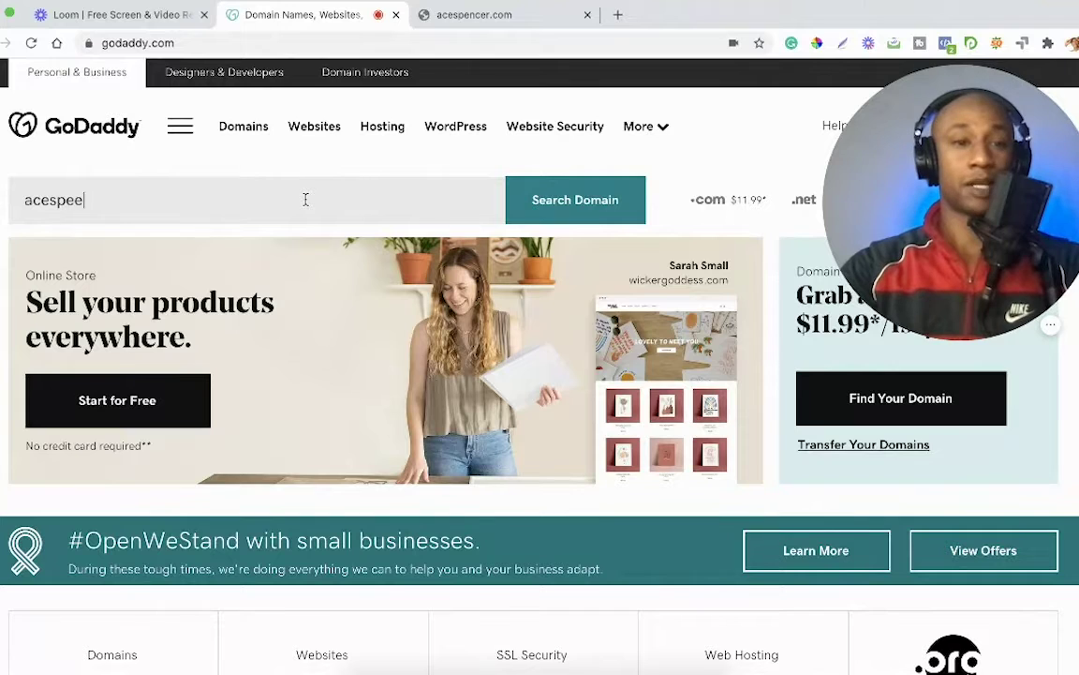
pyautogui.press('BackSpace')
pyautogui.press('BackSpace')
pyautogui.write('ncer')
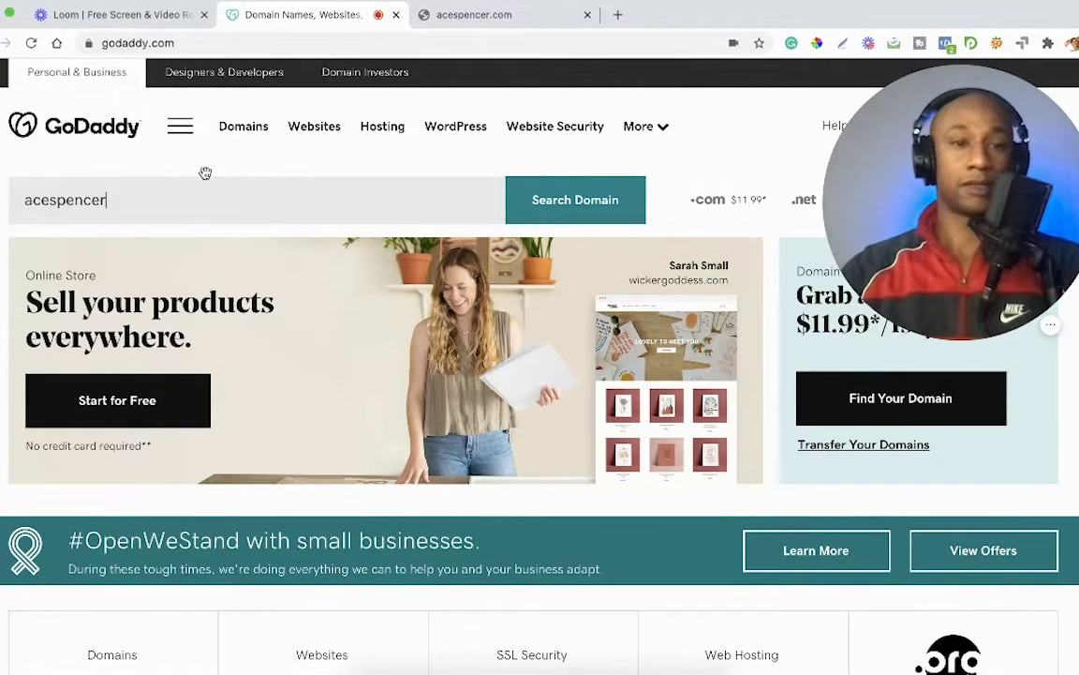
pyautogui.write('.com')
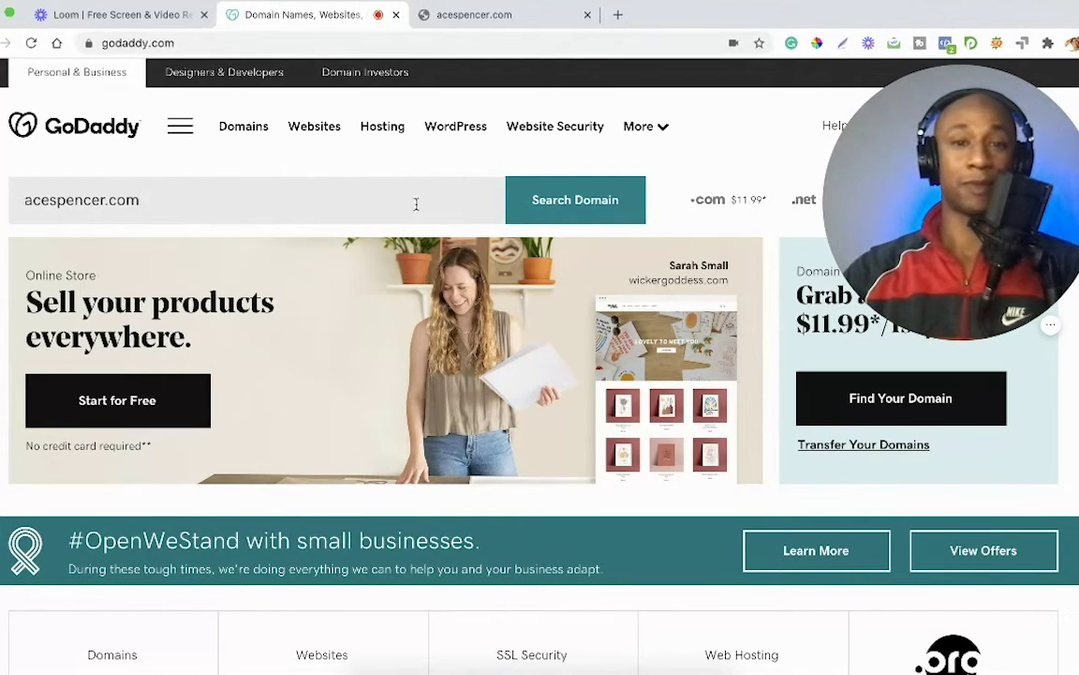
pyautogui.click(568, 206)
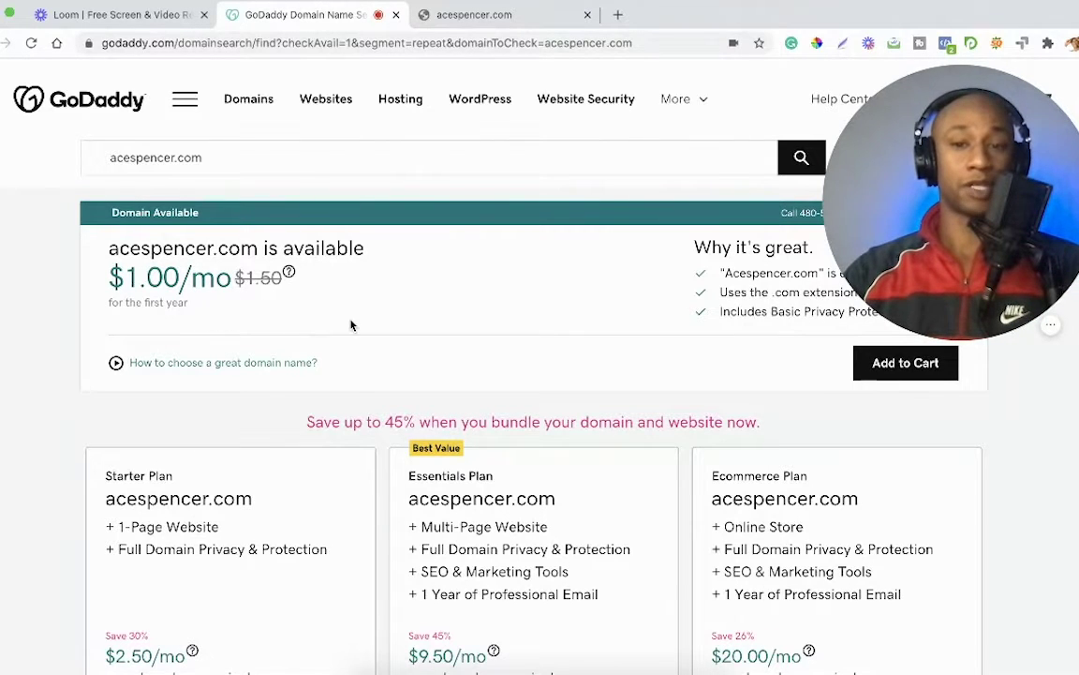
# Step: Add acespencer.com to the cart and continue to the domain's configuration options
pyautogui.click(923, 366)
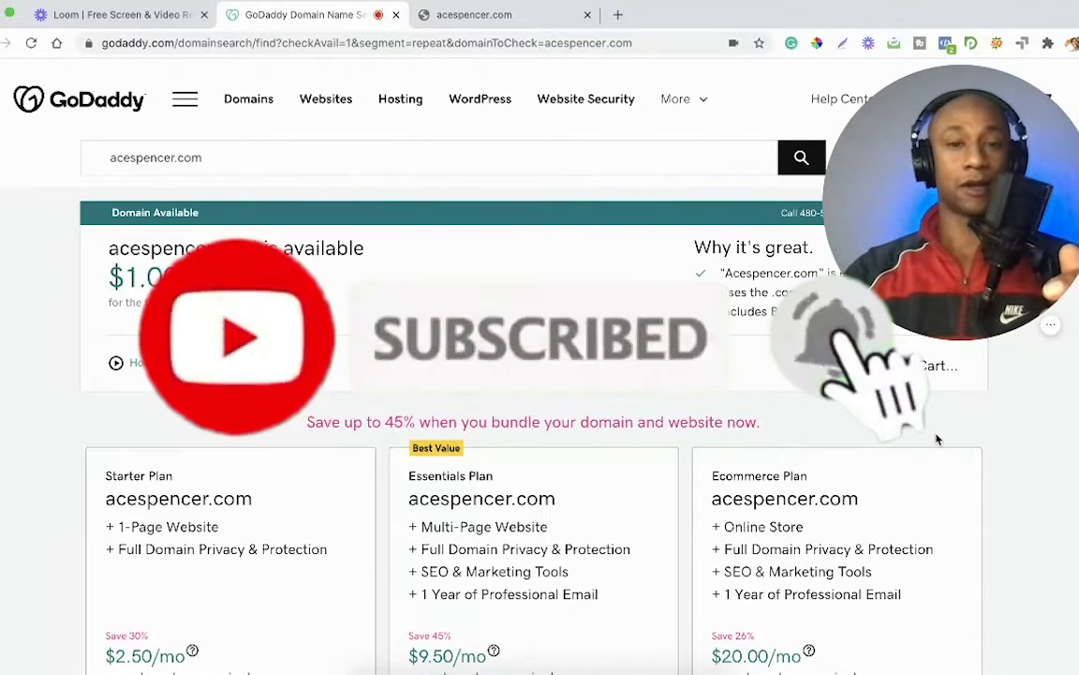
pyautogui.moveTo(986, 201); pyautogui.dragTo(1040, 429)
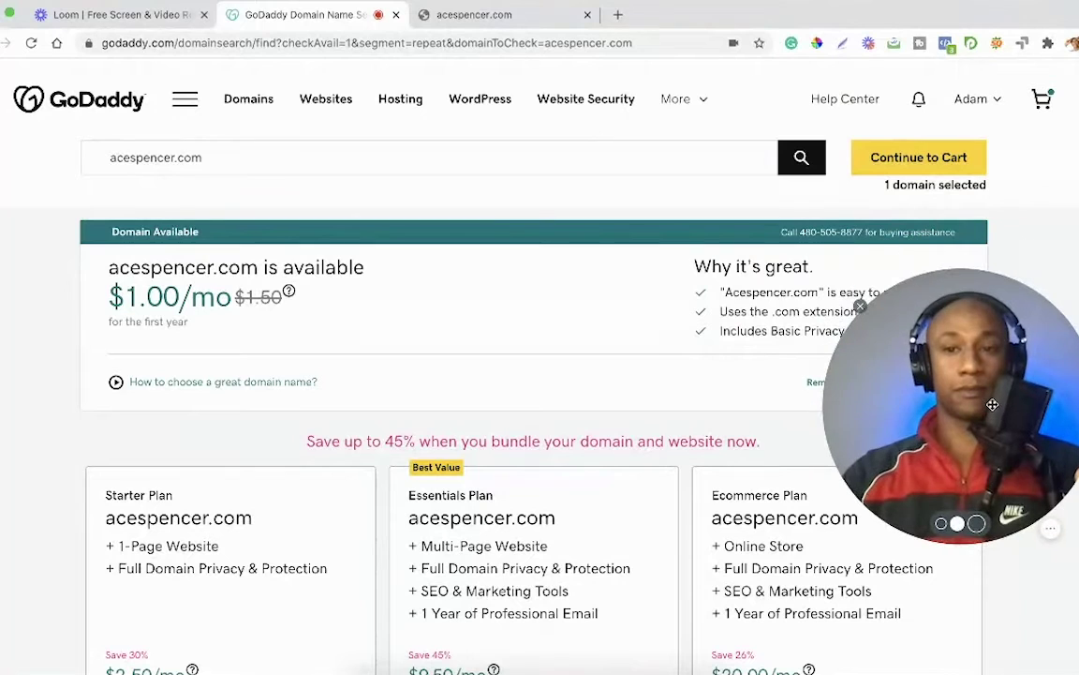
pyautogui.click(916, 156)
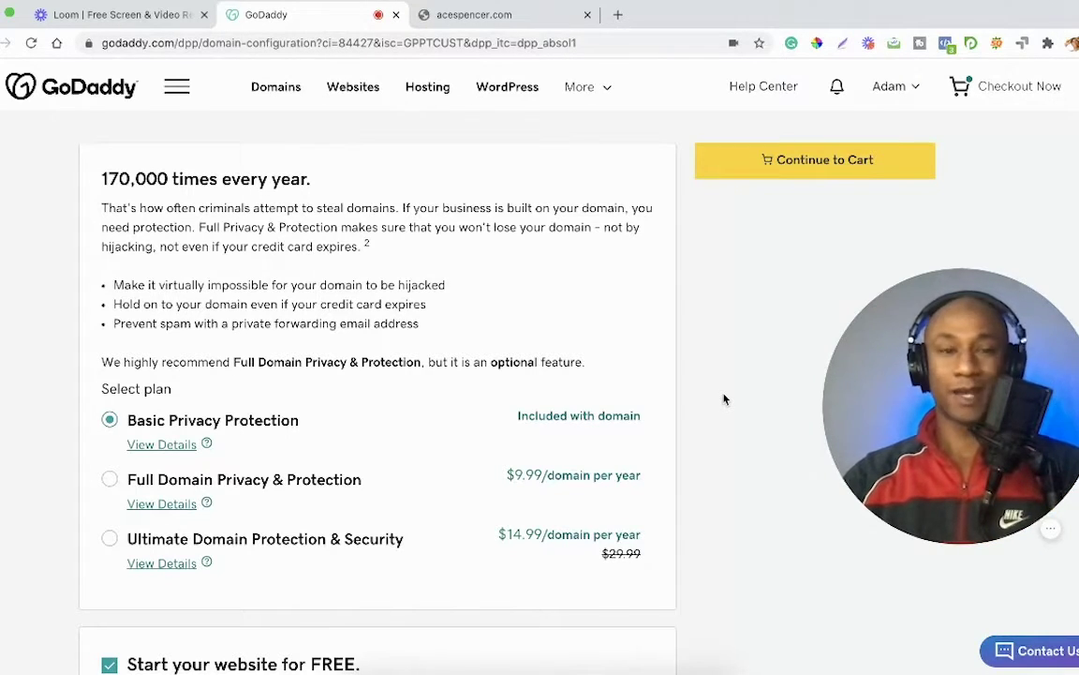
# Step: Decline the free website offer, keep Basic Privacy Protection and No Thanks for email, and continue to the cart
pyautogui.scroll(-5, 725, 407)
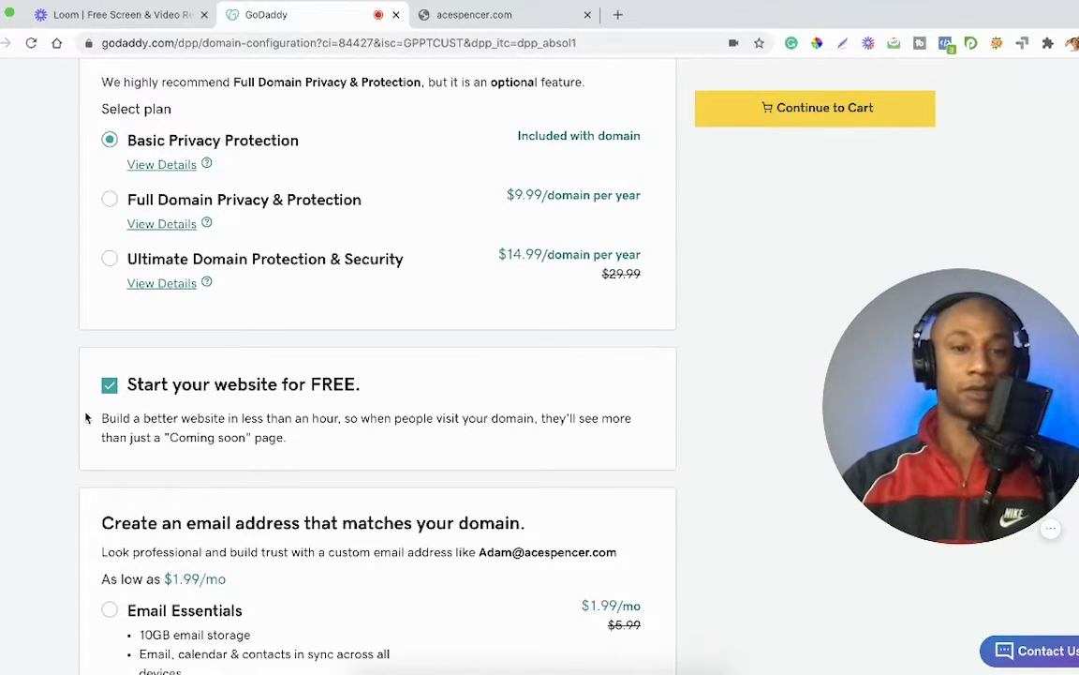
pyautogui.click(109, 385)
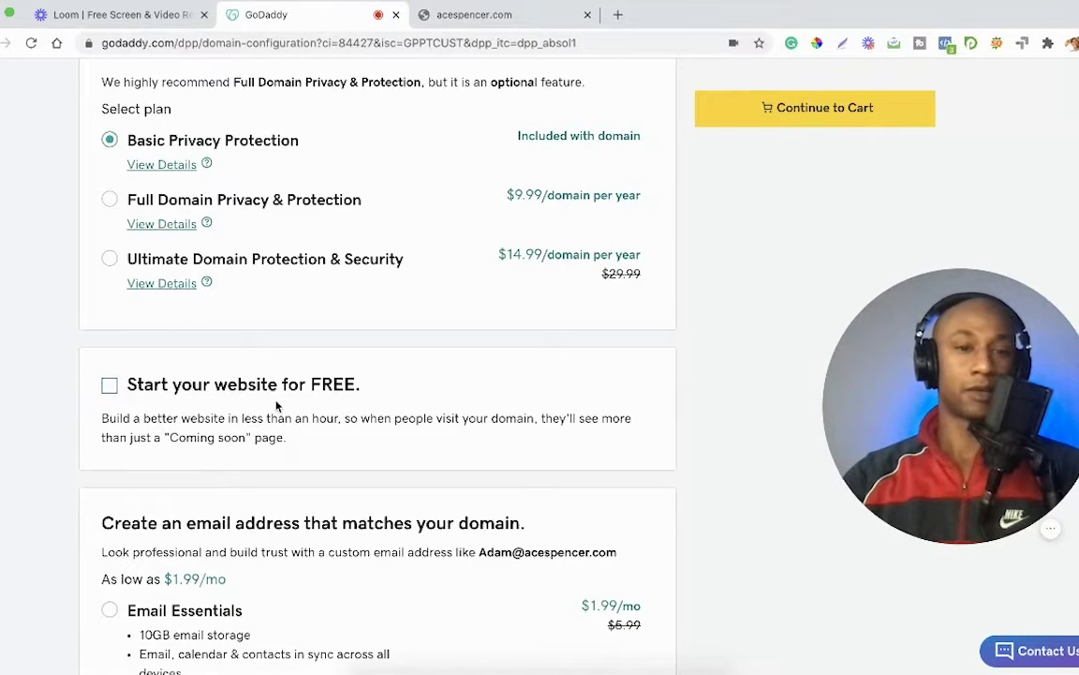
pyautogui.scroll(-2, 463, 455)
pyautogui.scroll(-2, 462, 455)
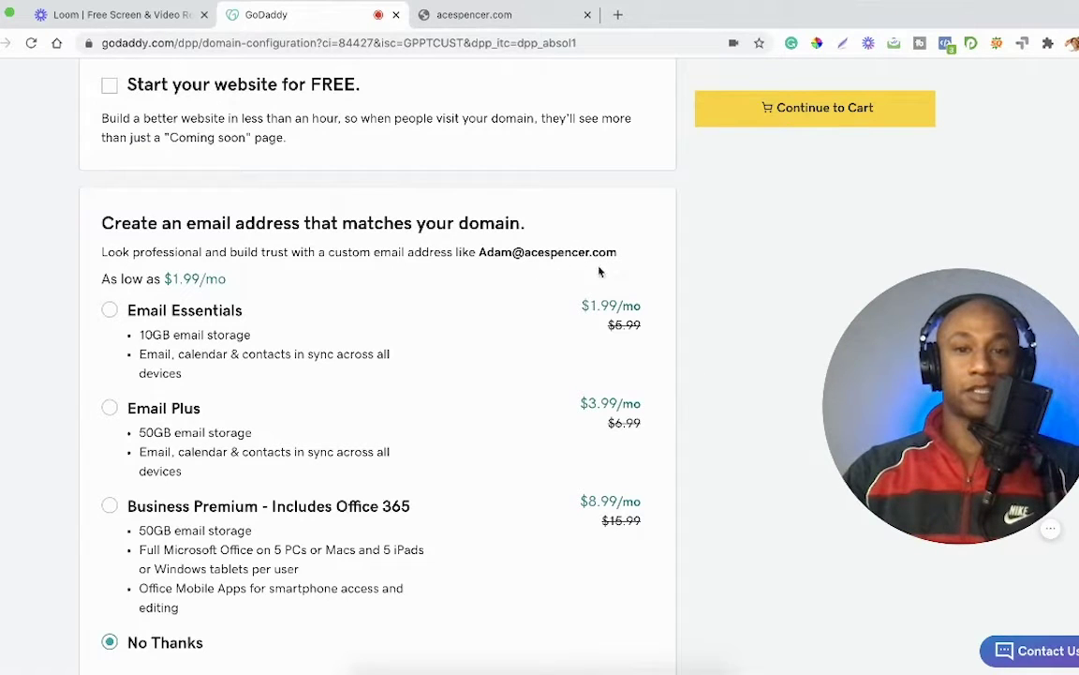
pyautogui.scroll(-2, 487, 384)
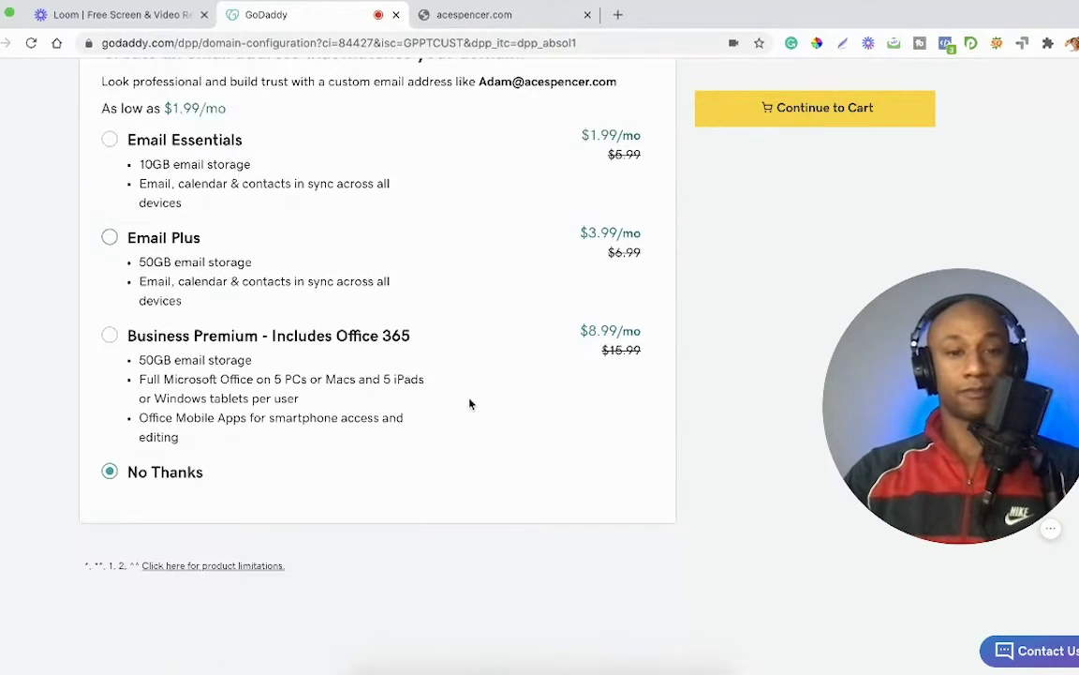
pyautogui.scroll(1, 353, 454)
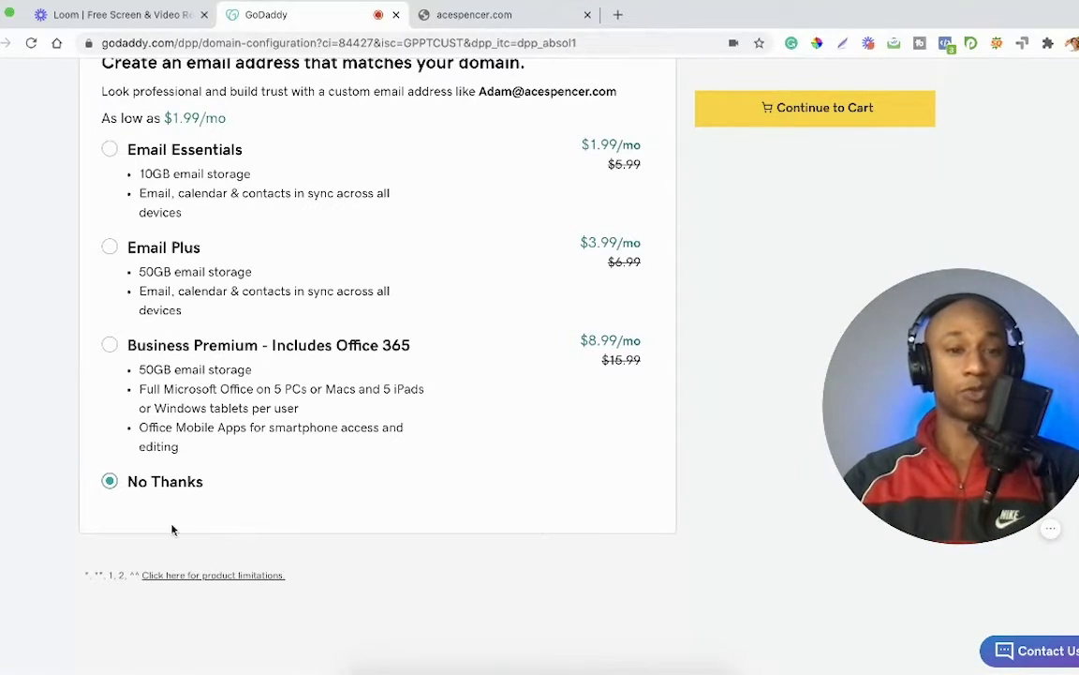
pyautogui.click(838, 110)
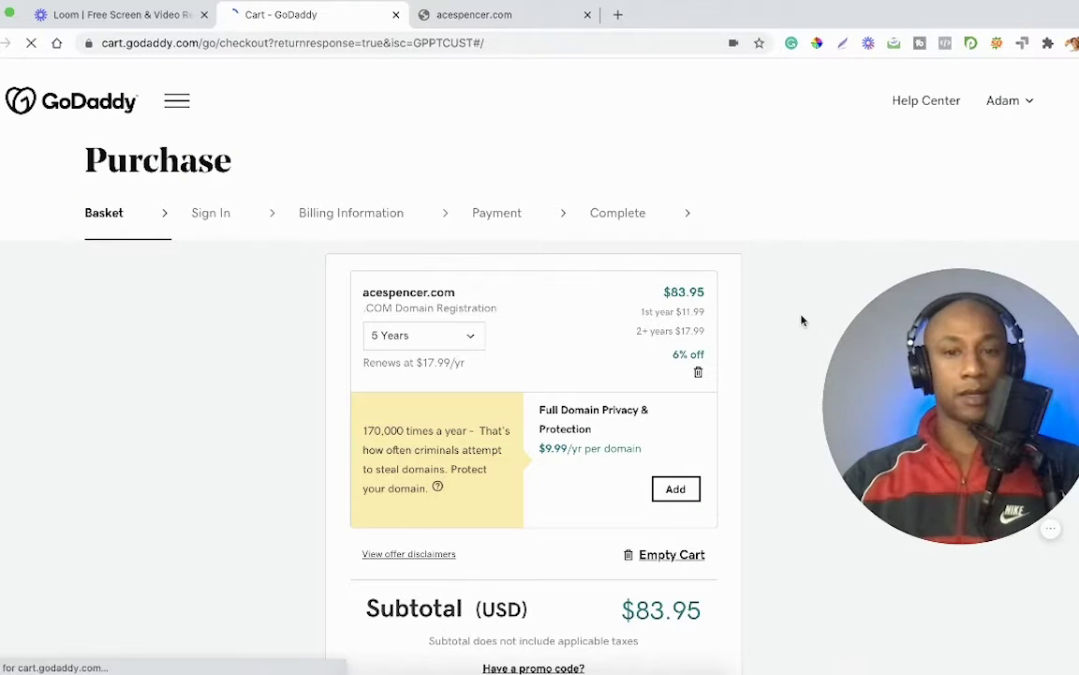
# Step: Examine the registration lengths offered for acespencer.com in the cart, keeping 5 Years
pyautogui.scroll(-1, 801, 321)
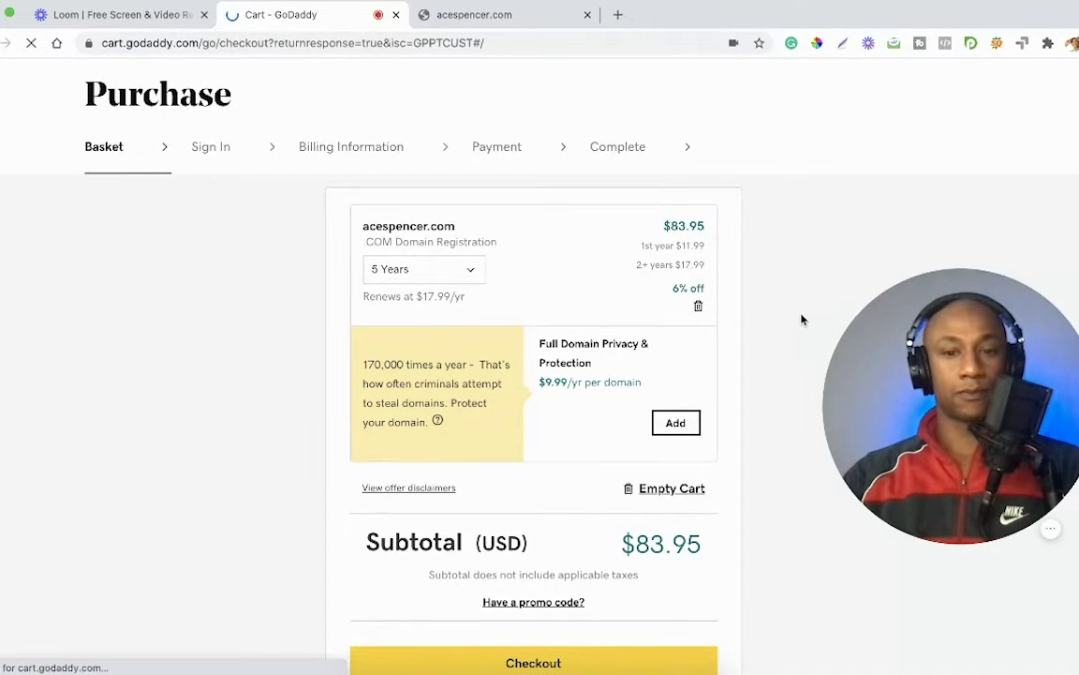
pyautogui.click(461, 276)
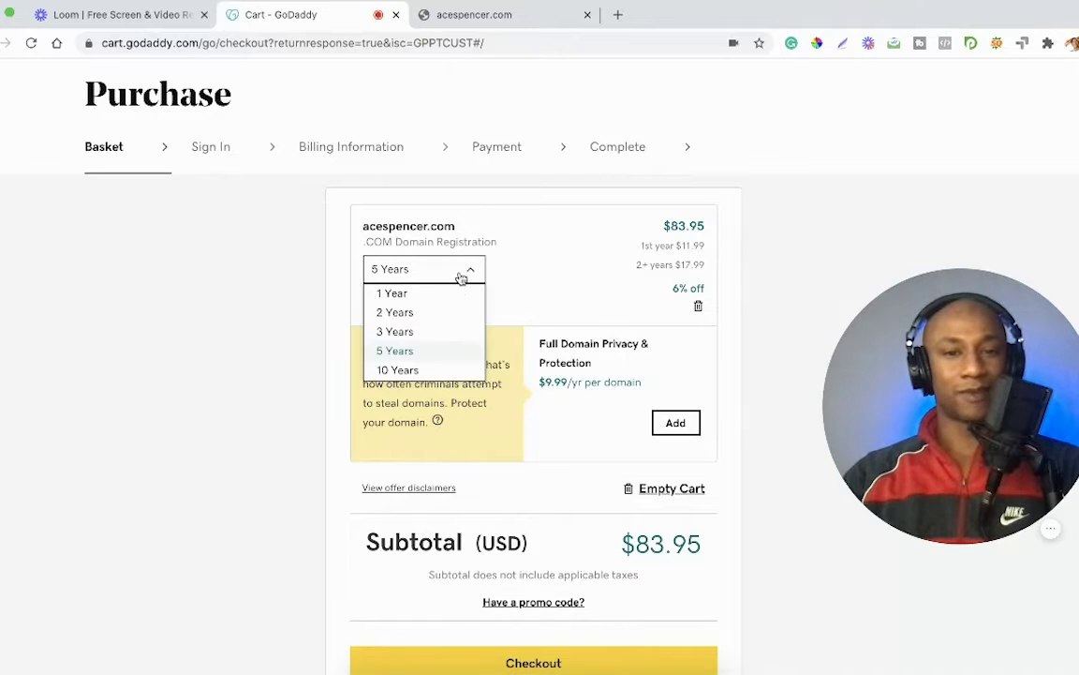
pyautogui.click(460, 274)
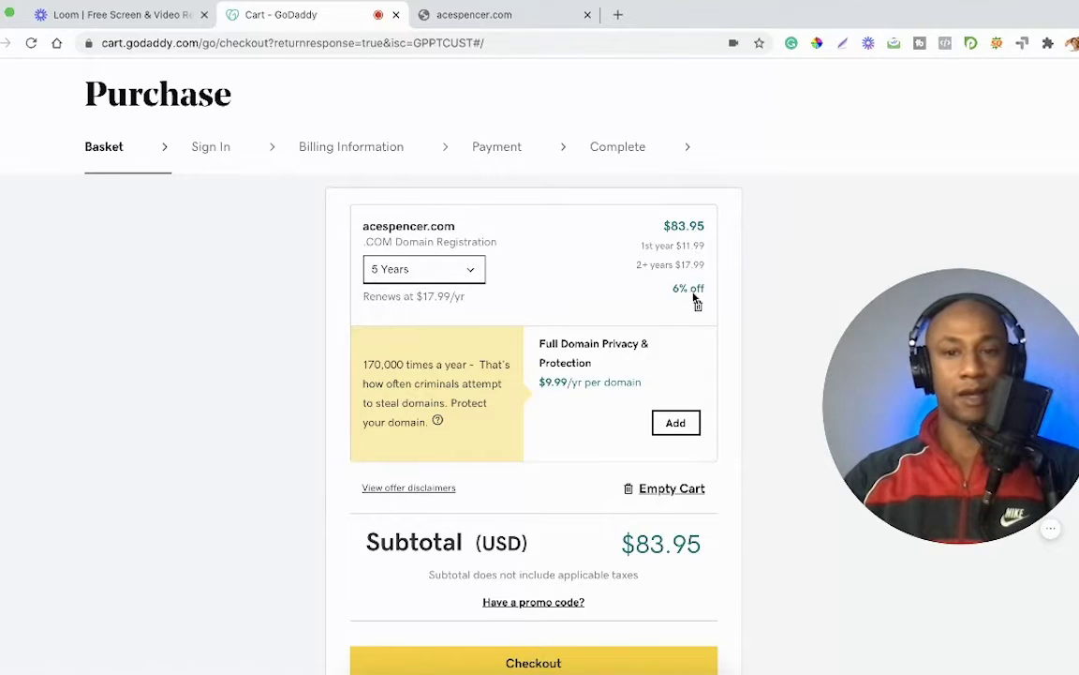
# Step: Examine the cart's Full Domain Privacy & Protection offer, the domain pricing and the subtotal
pyautogui.scroll(-2, 619, 410)
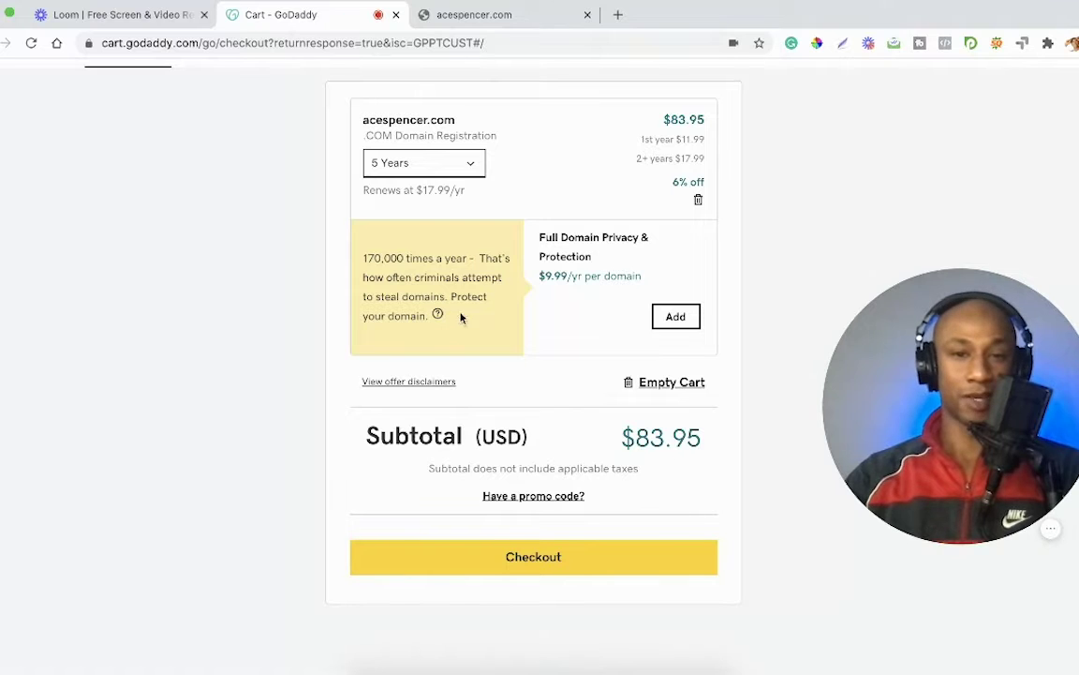
pyautogui.scroll(3, 394, 328)
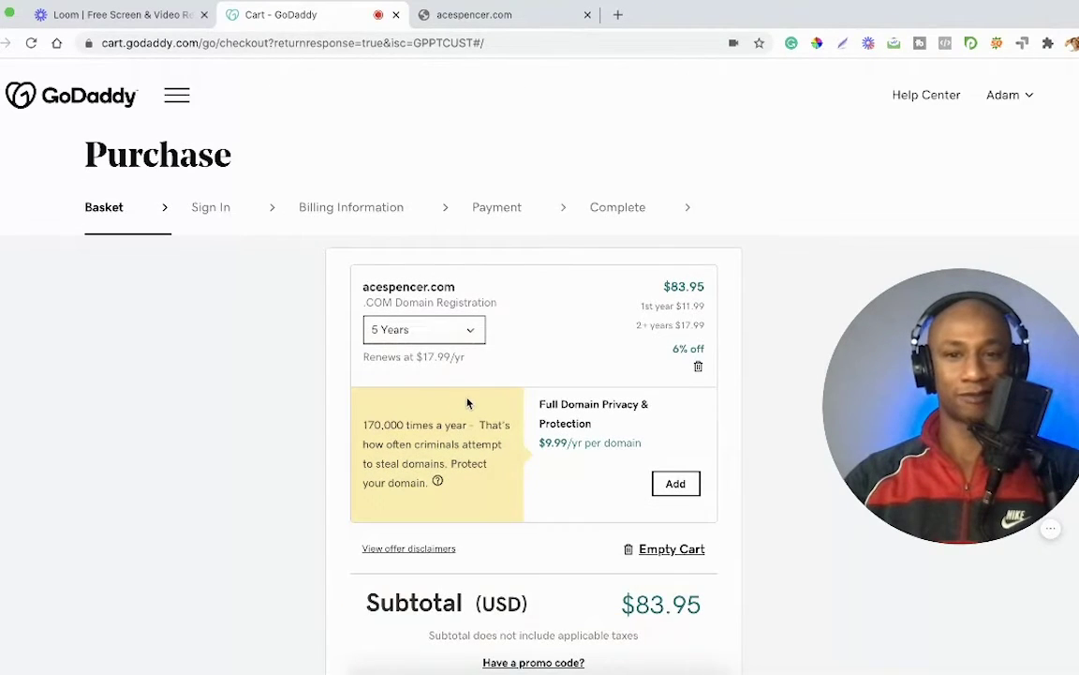
pyautogui.scroll(-1, 467, 405)
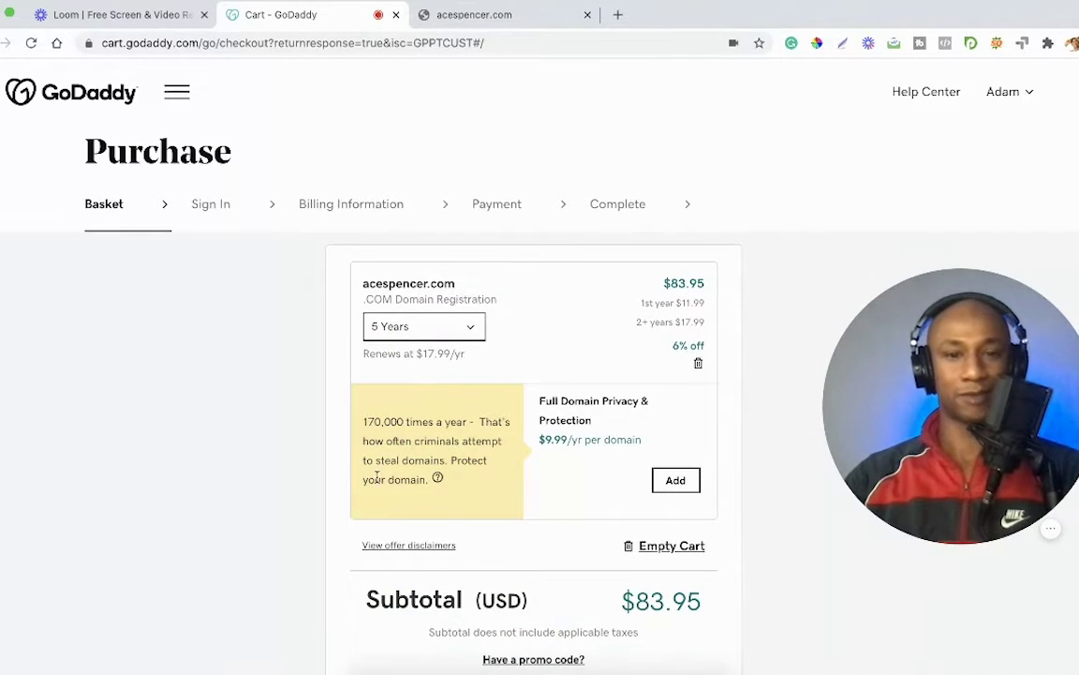
pyautogui.scroll(-1, 420, 433)
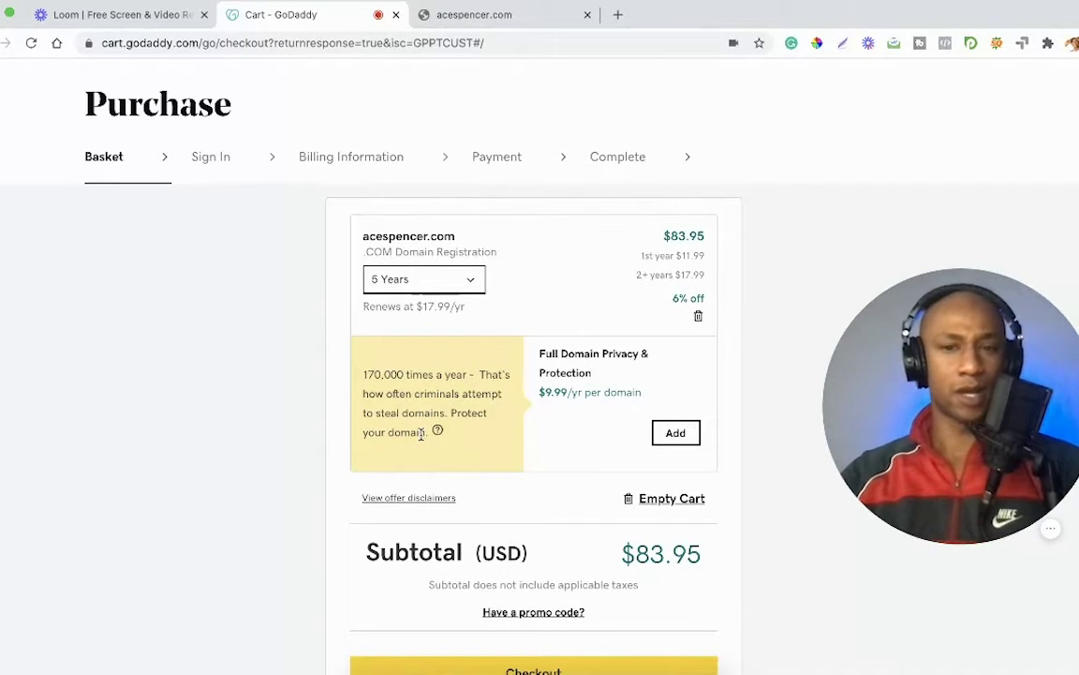
pyautogui.scroll(-1, 420, 434)
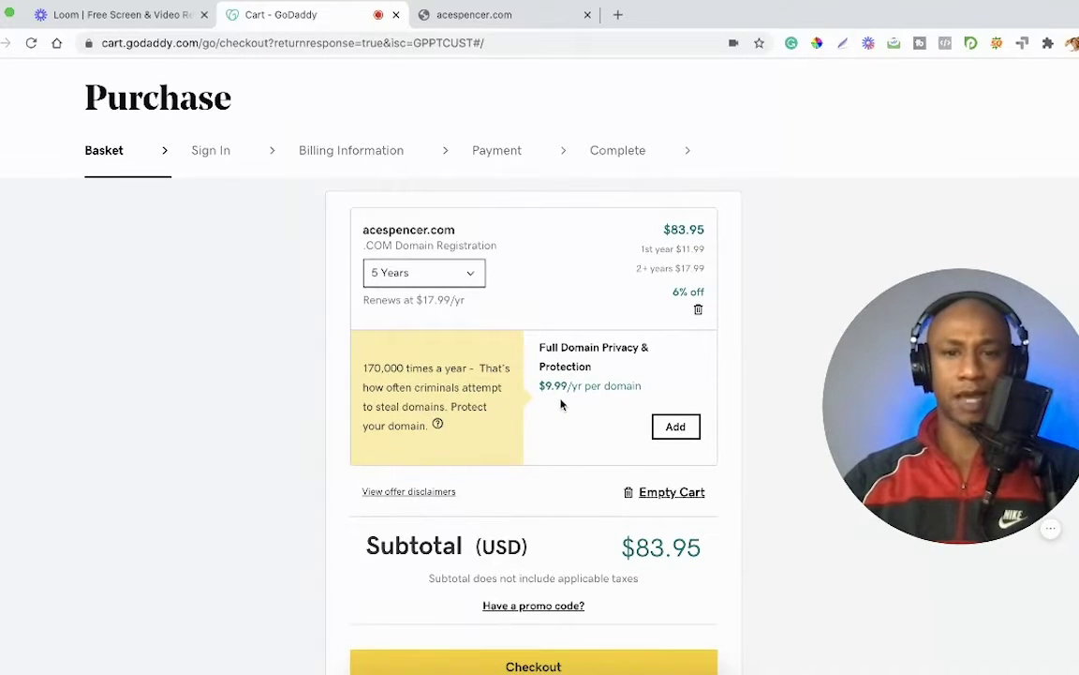
pyautogui.scroll(-2, 559, 401)
pyautogui.scroll(-1, 560, 404)
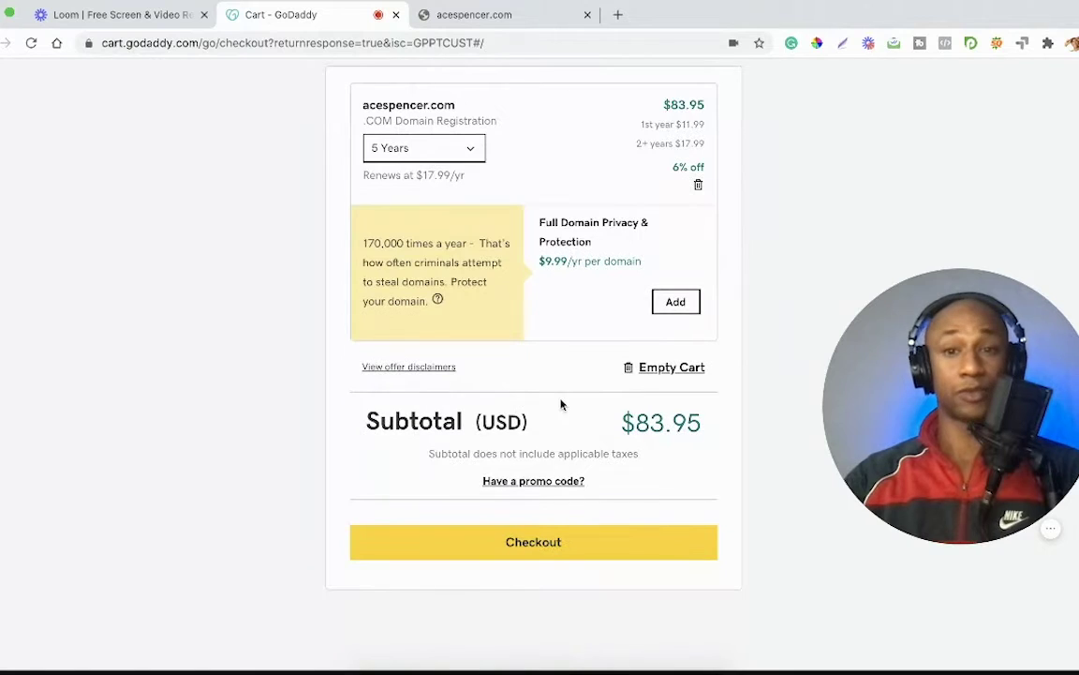
pyautogui.scroll(-1, 562, 366)
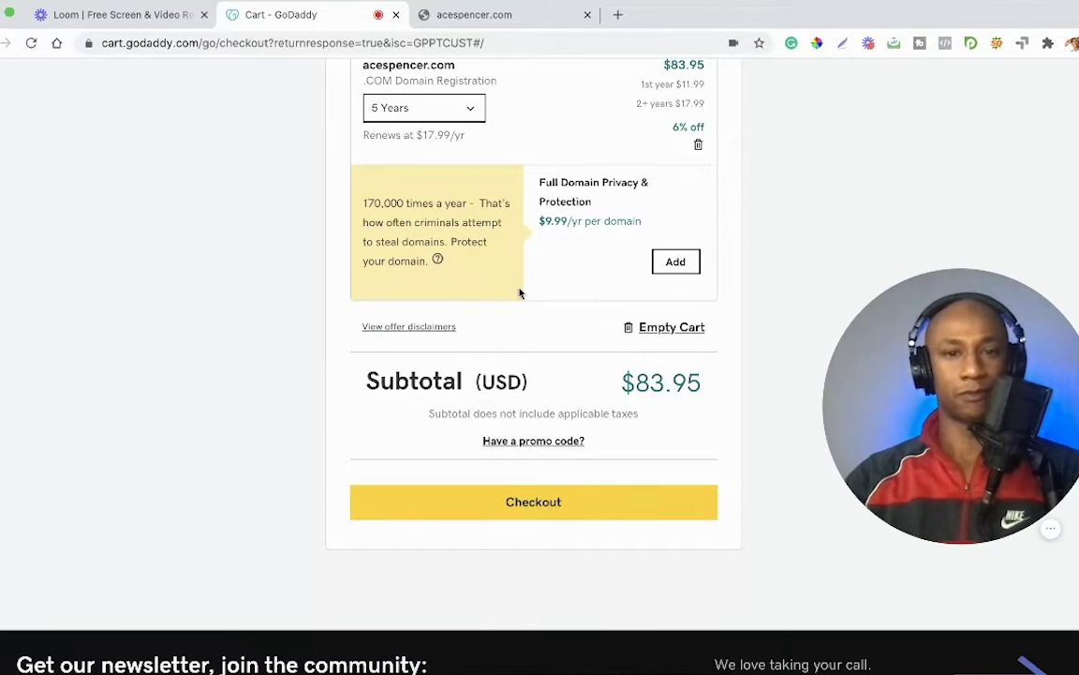
pyautogui.scroll(-2, 282, 345)
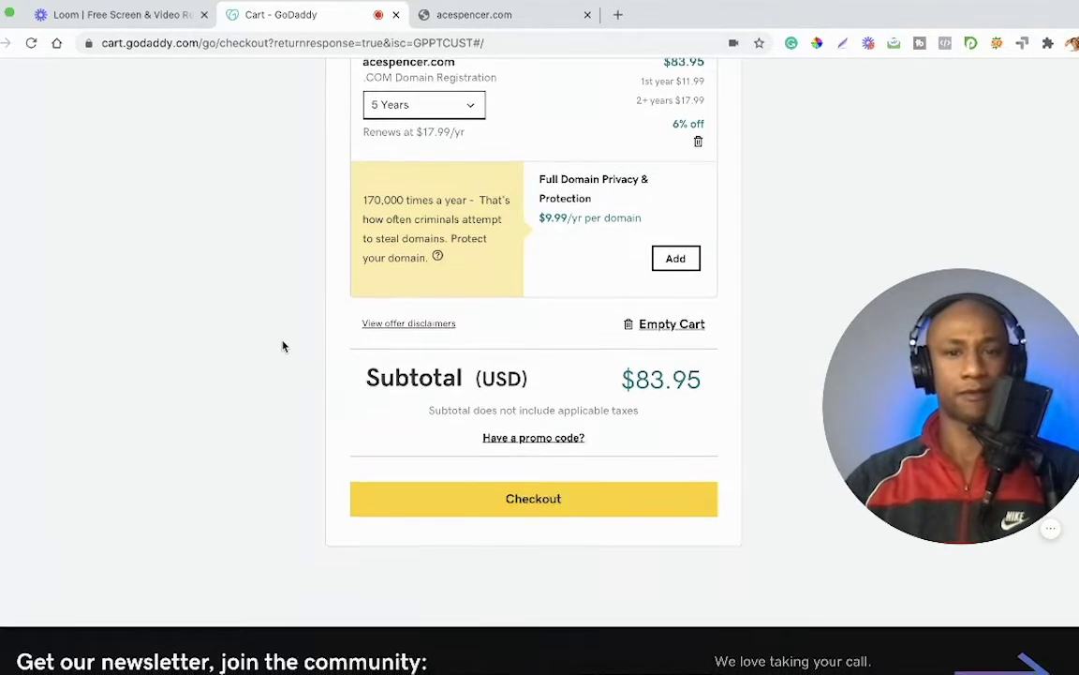
pyautogui.scroll(3, 513, 457)
pyautogui.scroll(-1, 566, 486)
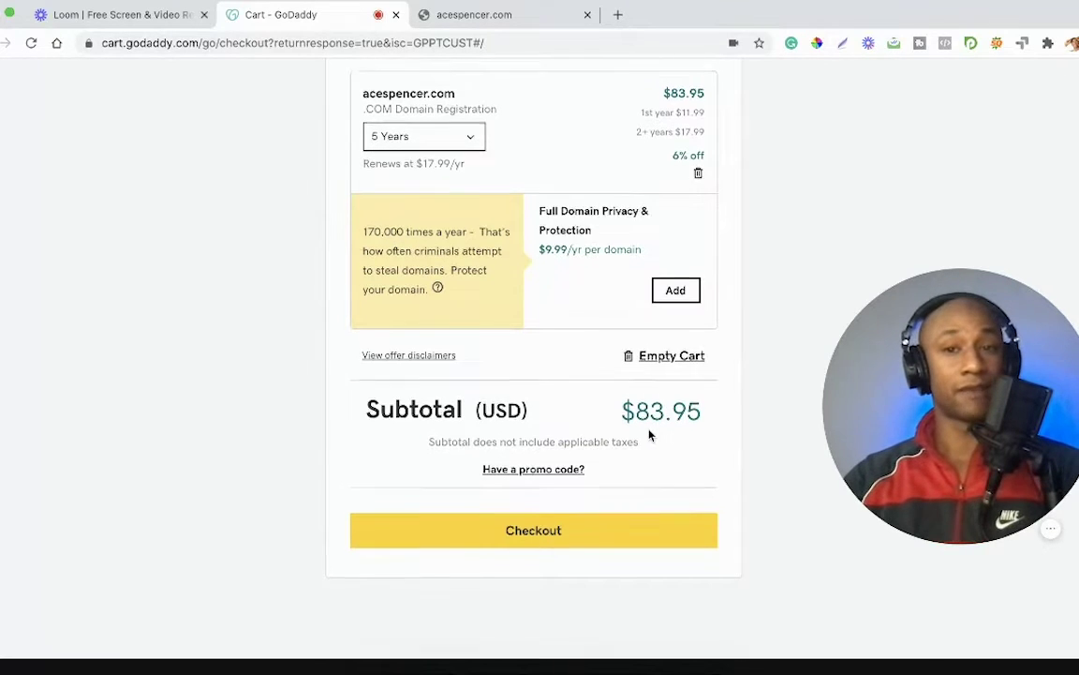
# Step: Try a 2 Years registration term for acespencer.com to compare prices, and set it back to 5 Years
pyautogui.scroll(1, 600, 356)
pyautogui.click(484, 223)
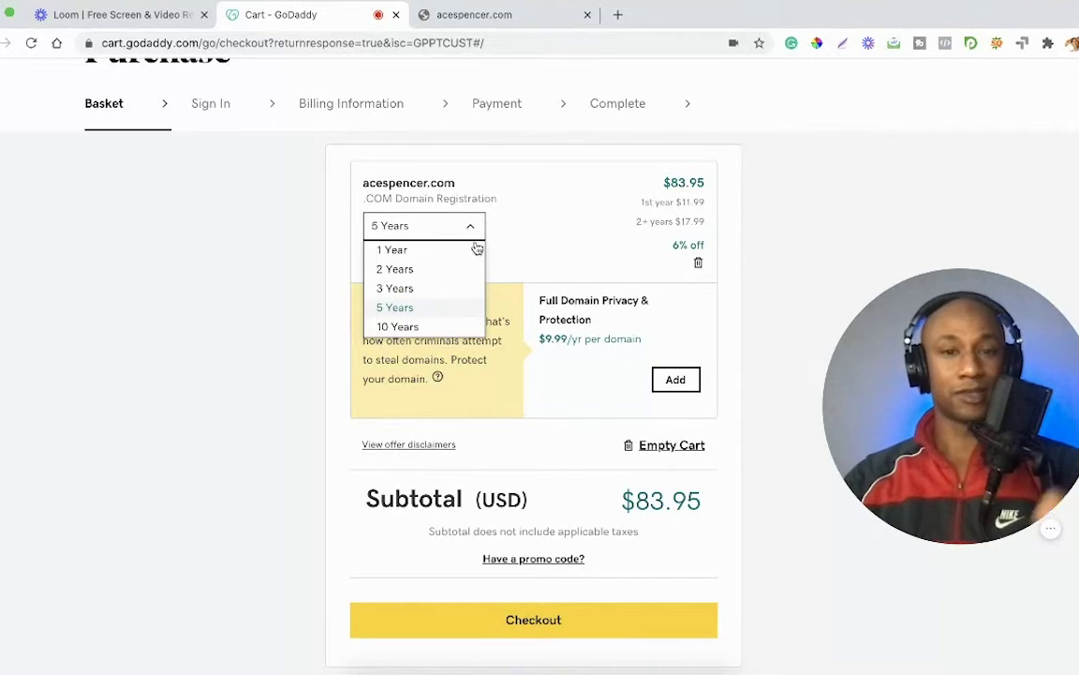
pyautogui.click(472, 269)
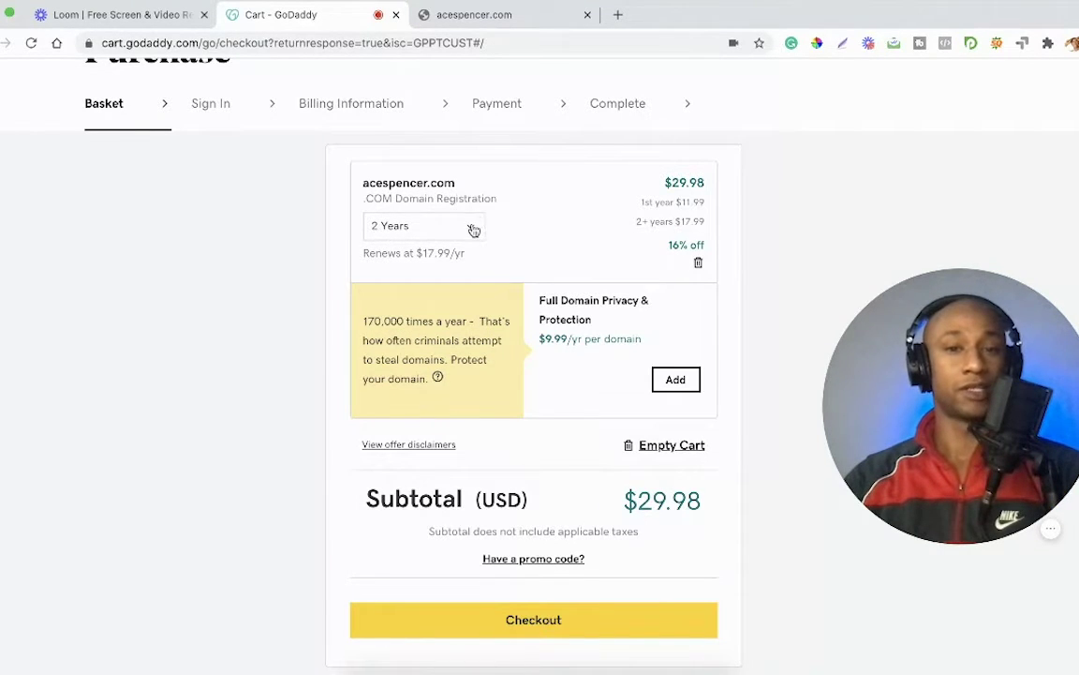
pyautogui.click(472, 228)
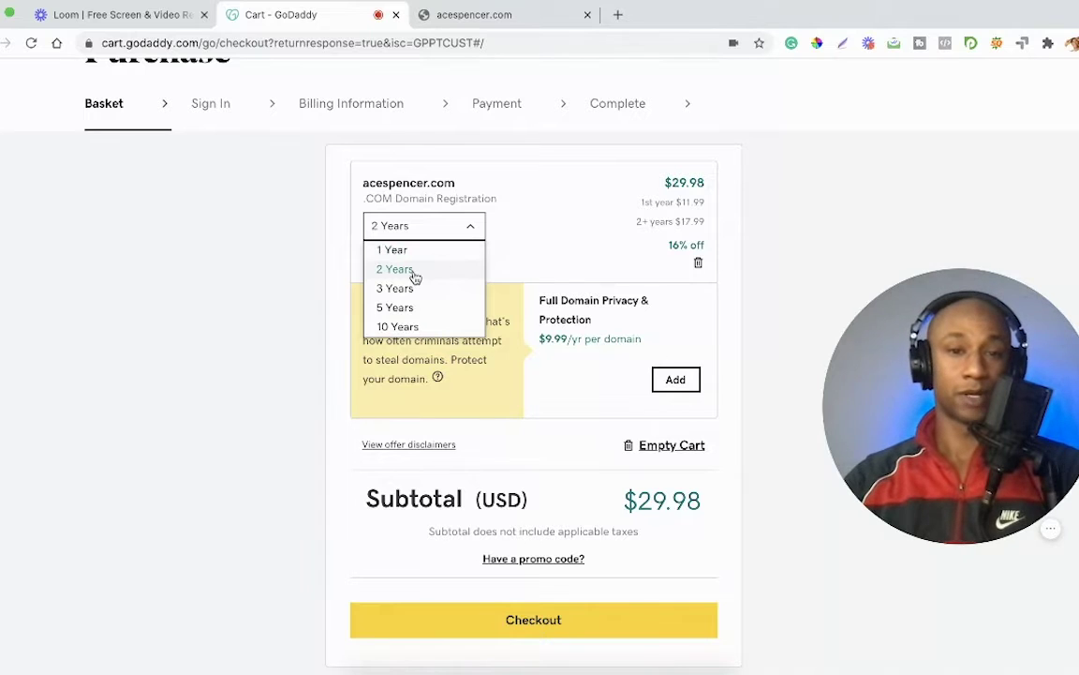
pyautogui.click(393, 307)
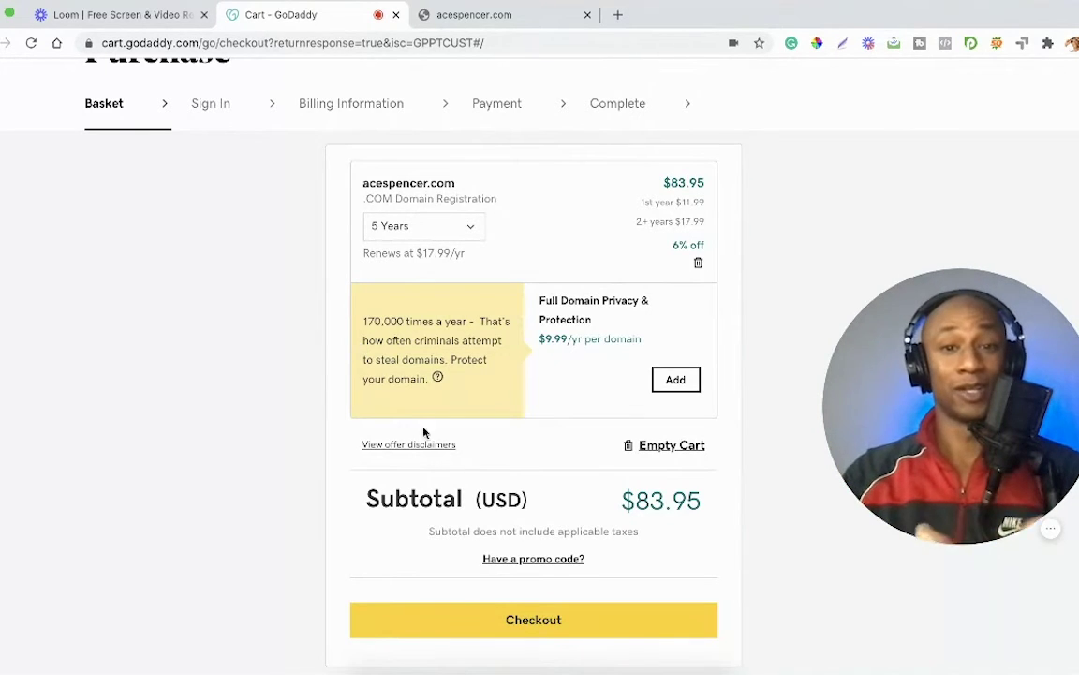
pyautogui.scroll(-2, 490, 445)
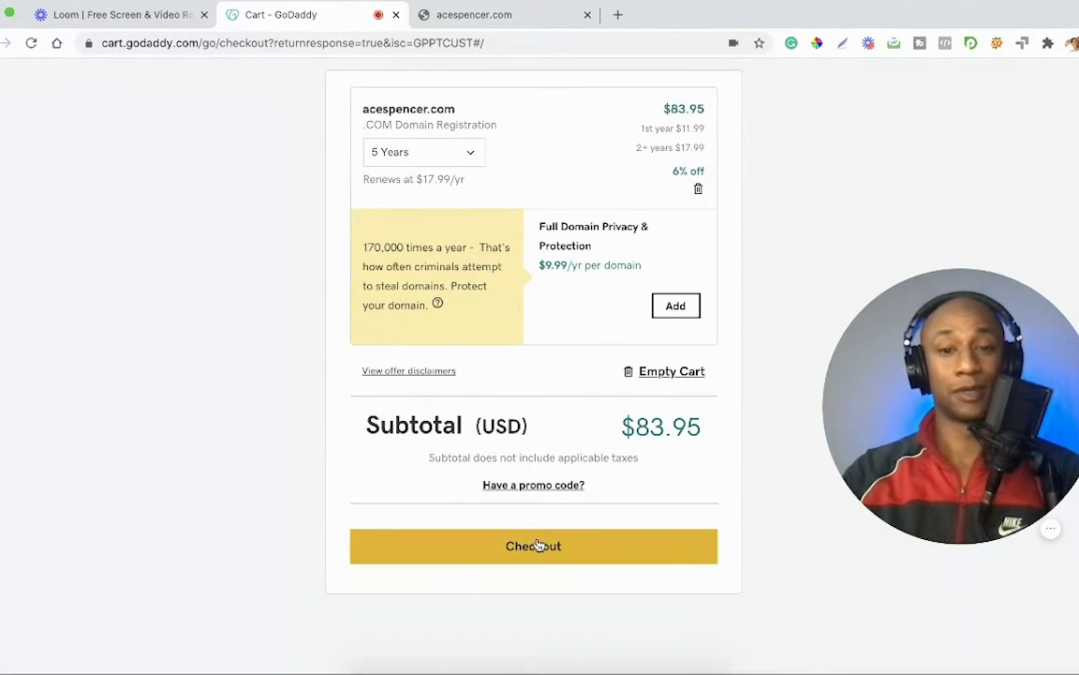
# Step: Check out the cart, signing in with the pre-filled account credentials and keeping the first saved Visa card as the payment method
pyautogui.click(540, 544)
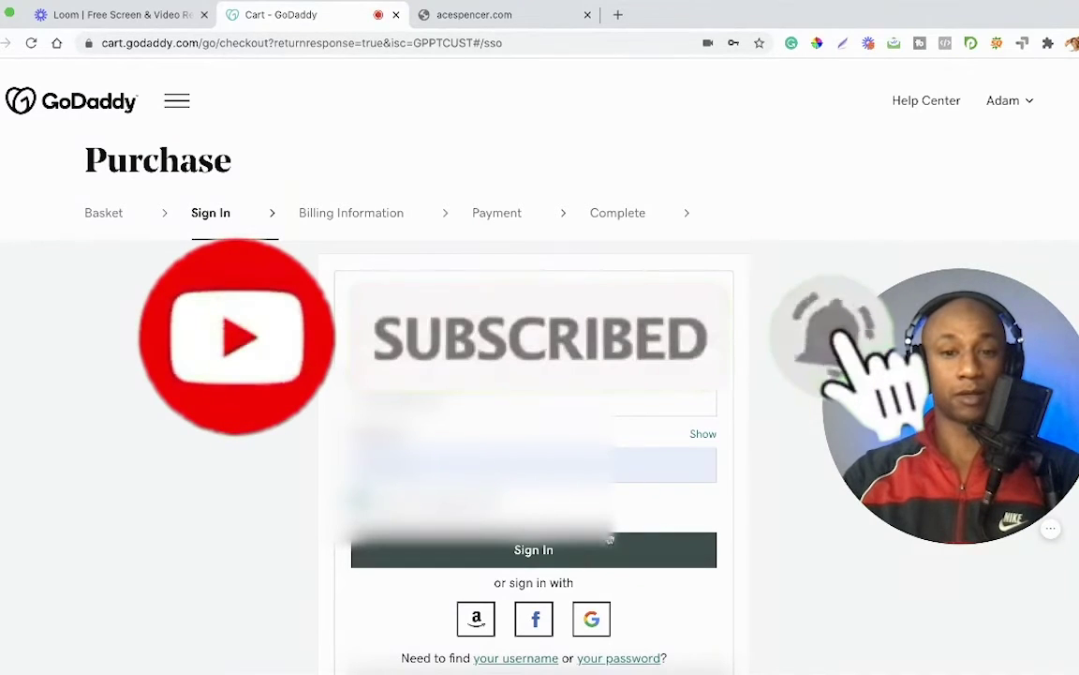
pyautogui.click(568, 555)
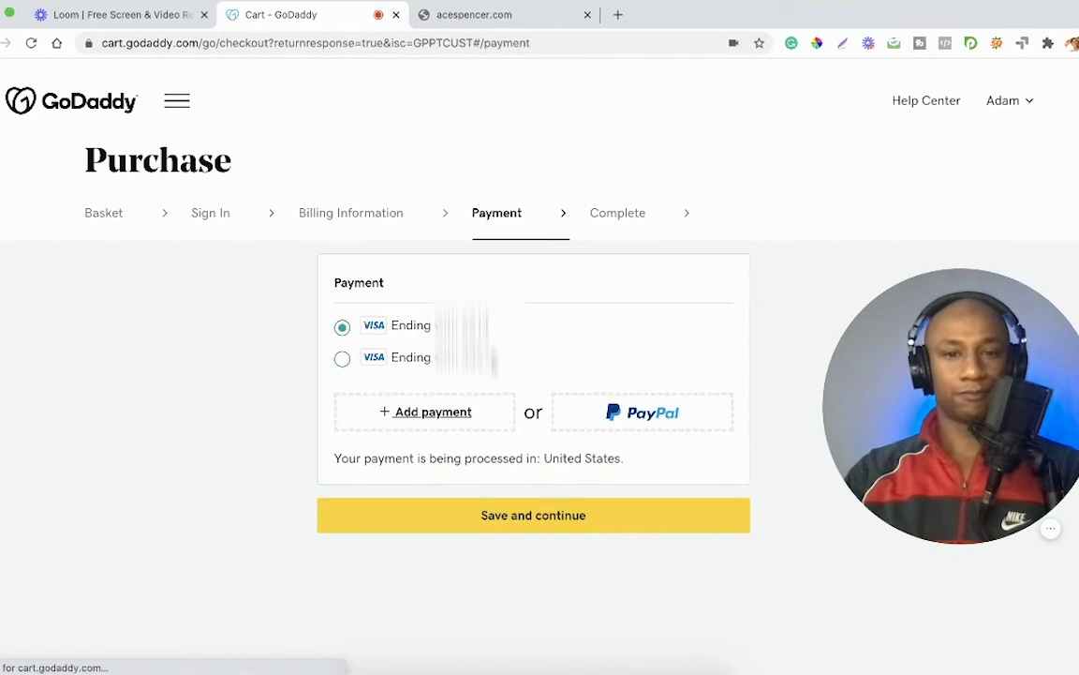
pyautogui.click(620, 517)
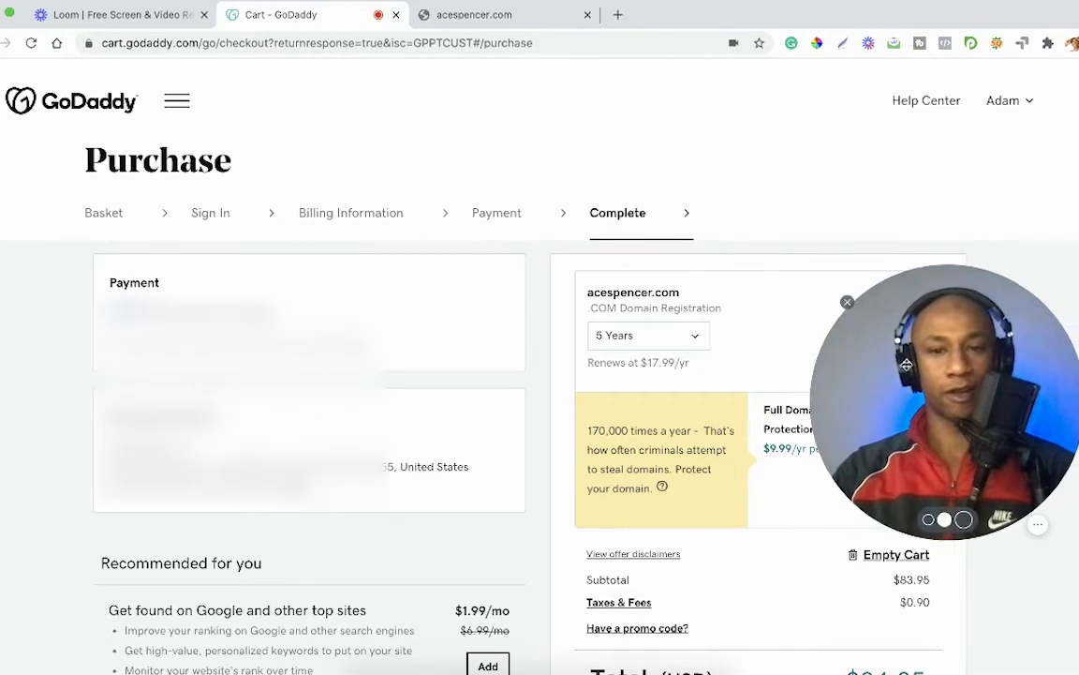
# Step: Review the order summary for acespencer.com with 5 Years registration and complete the purchase without adding any recommended extras
pyautogui.moveTo(951, 406); pyautogui.dragTo(220, 324)
pyautogui.moveTo(294, 296); pyautogui.dragTo(311, 378)
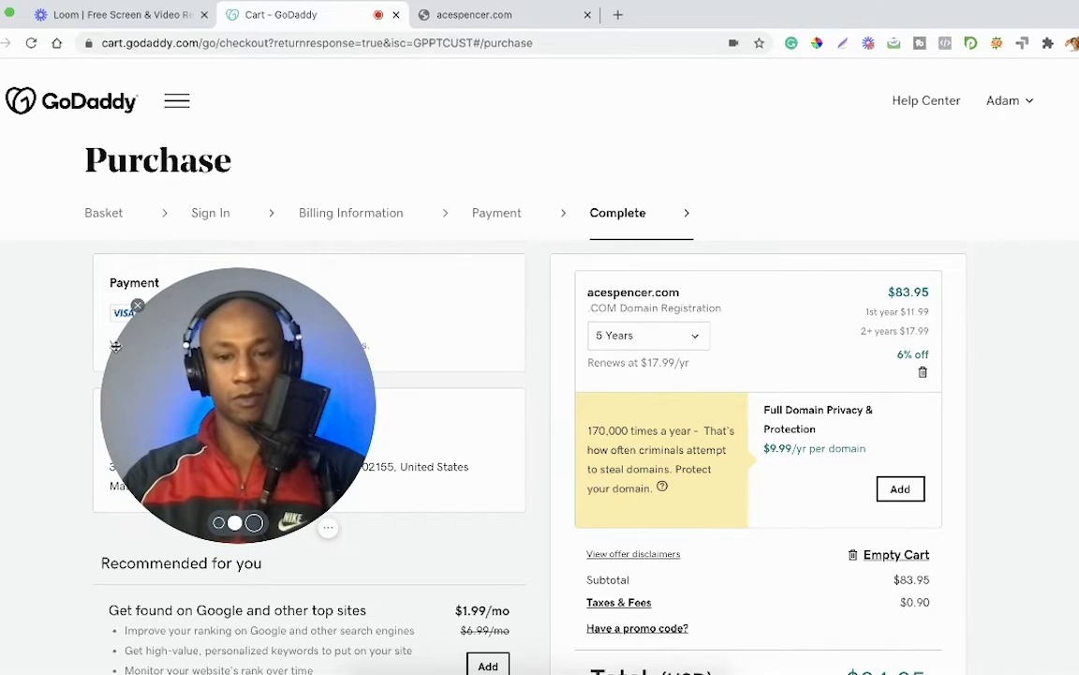
pyautogui.scroll(-4, 1040, 403)
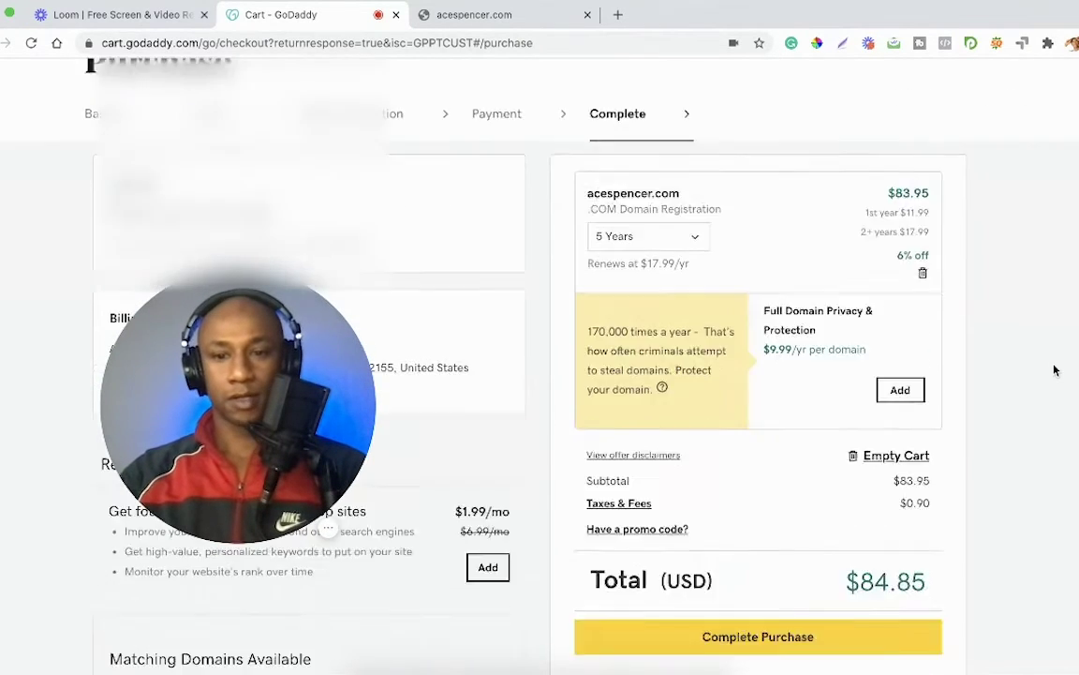
pyautogui.scroll(1, 1057, 378)
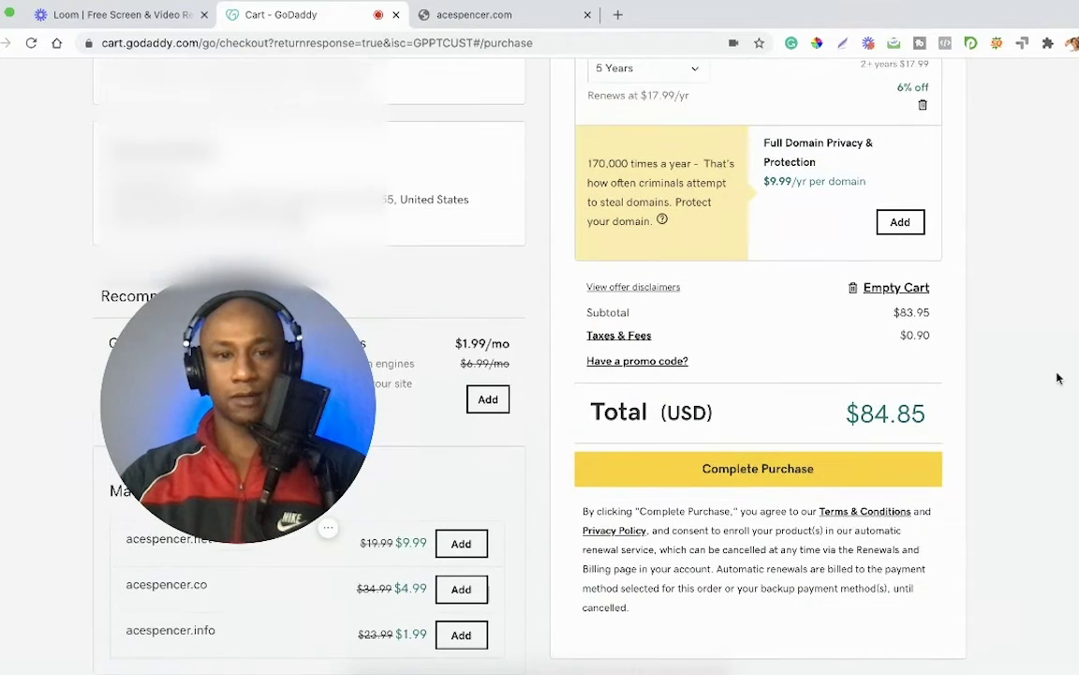
pyautogui.click(849, 467)
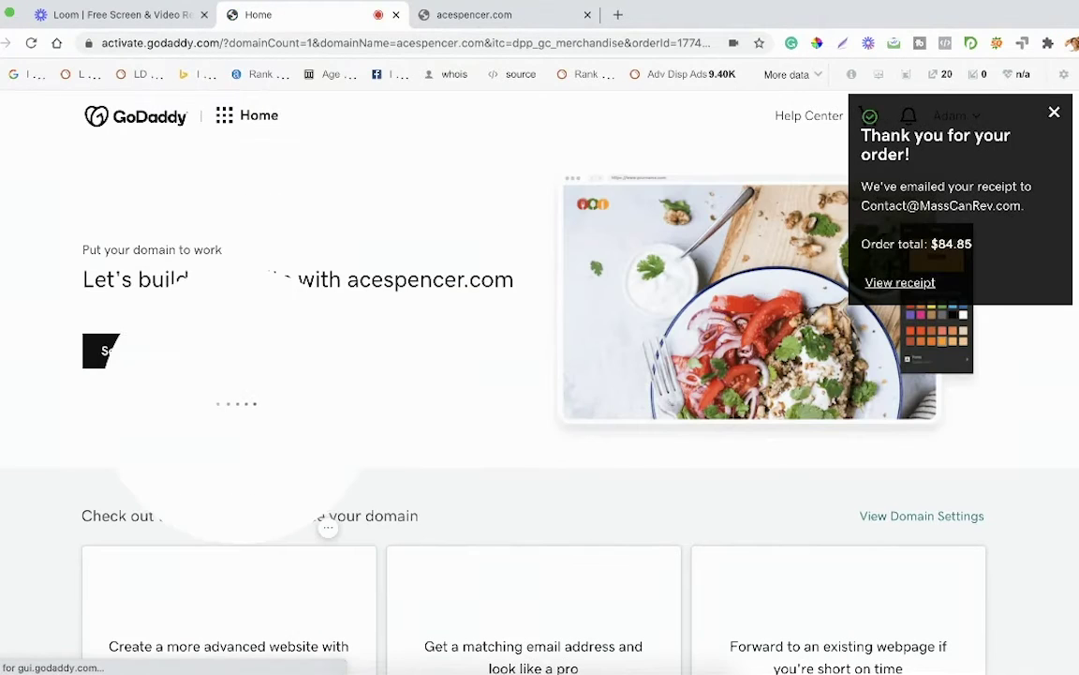
# Step: Examine the order confirmation page's suggested uses for acespencer.com, covering the website builder, WordPress, matching email address and webpage forwarding
pyautogui.moveTo(300, 400); pyautogui.dragTo(1013, 311)
pyautogui.scroll(-3, 363, 517)
pyautogui.scroll(-2, 468, 581)
pyautogui.scroll(4, 467, 581)
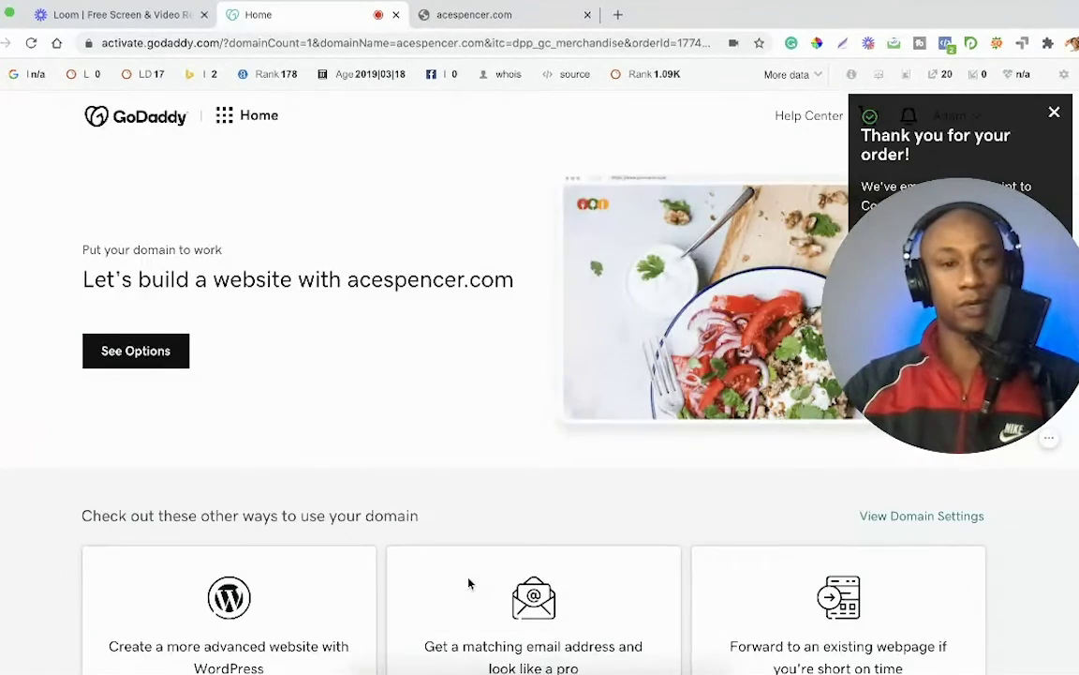
pyautogui.scroll(-2, 467, 581)
pyautogui.moveTo(896, 380); pyautogui.dragTo(891, 301)
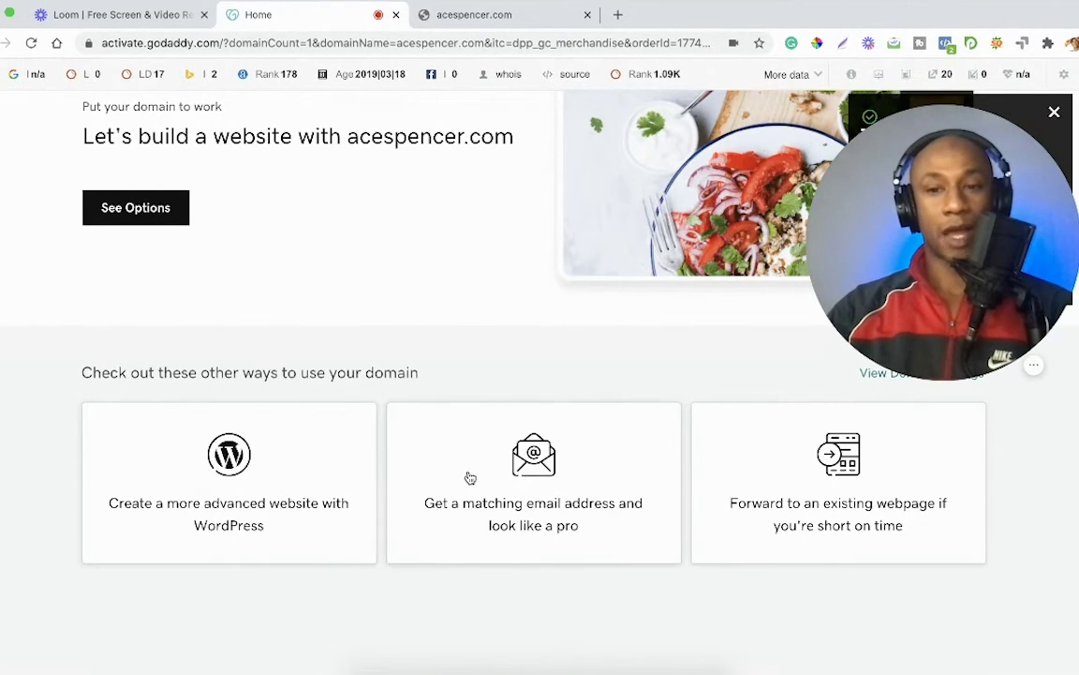
pyautogui.scroll(1, 467, 480)
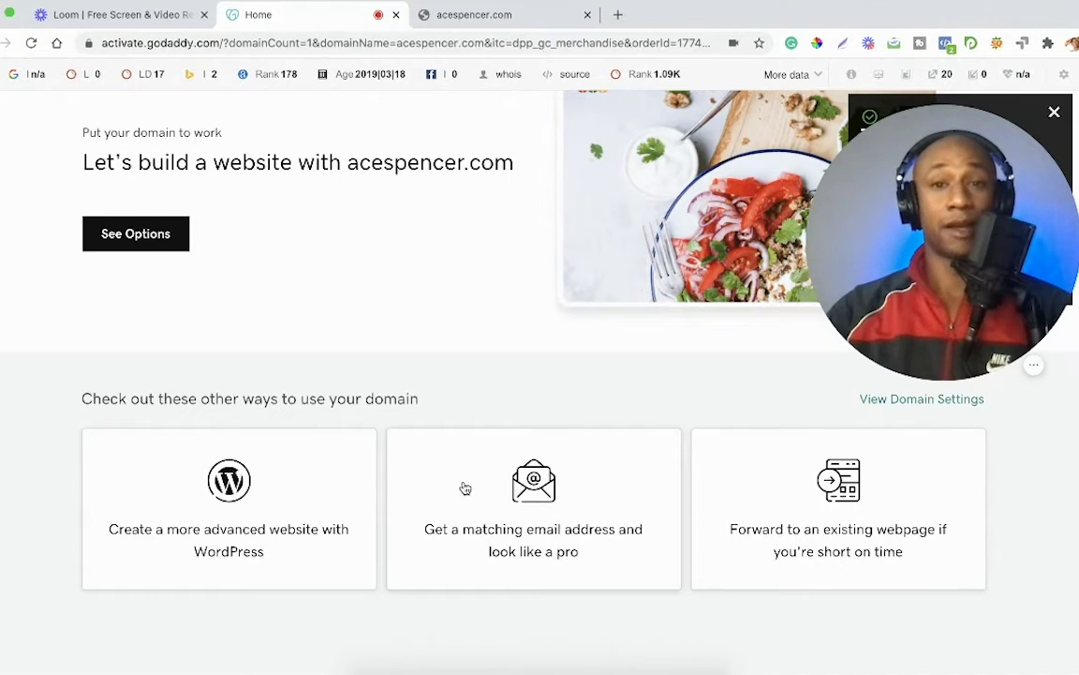